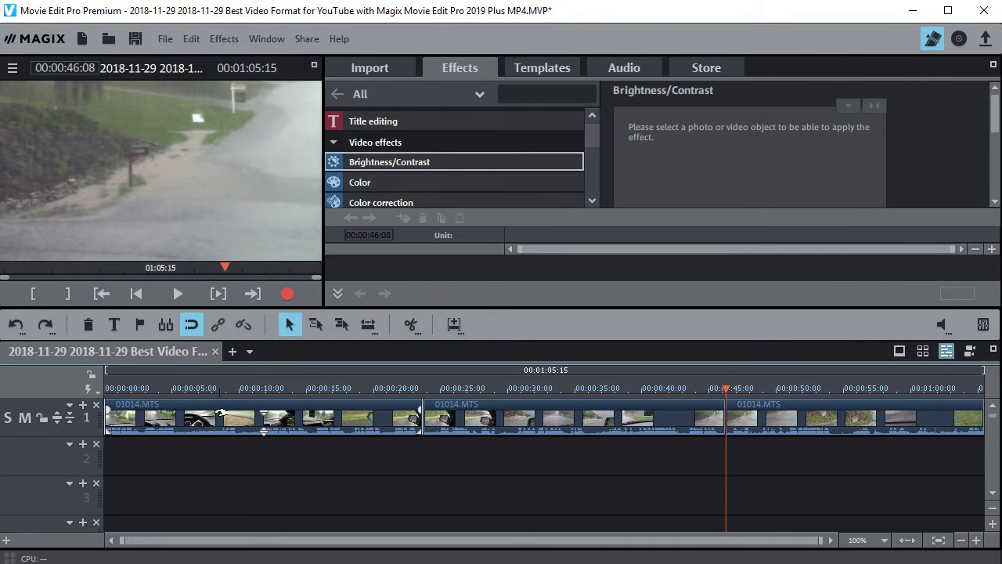
- Set up an MPEG-4 movie export using the MP4 FullHD 1920x1080 29.97p preset
{"action": "left_click", "coordinate": [163, 38]}
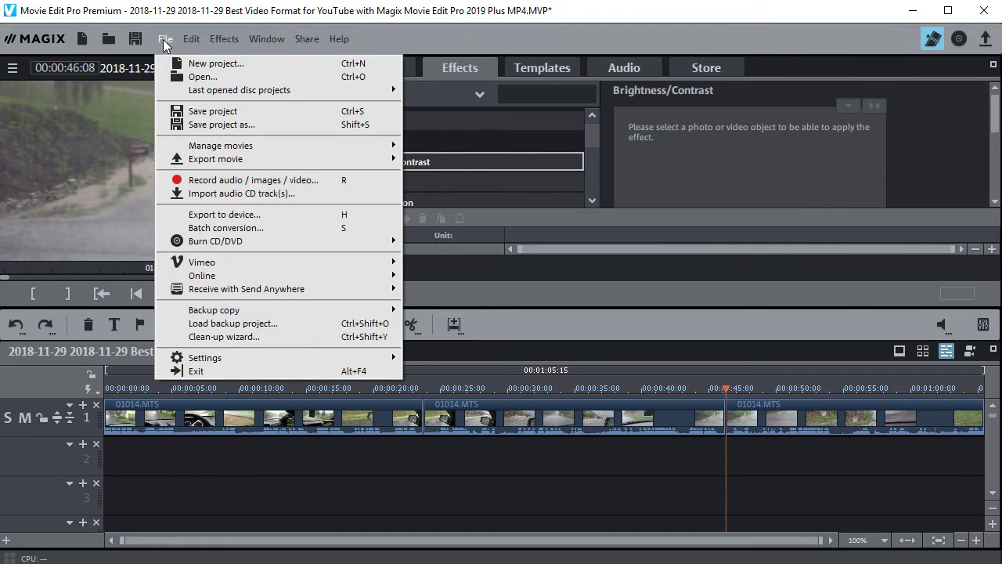
{"action": "mouse_move", "coordinate": [221, 162]}
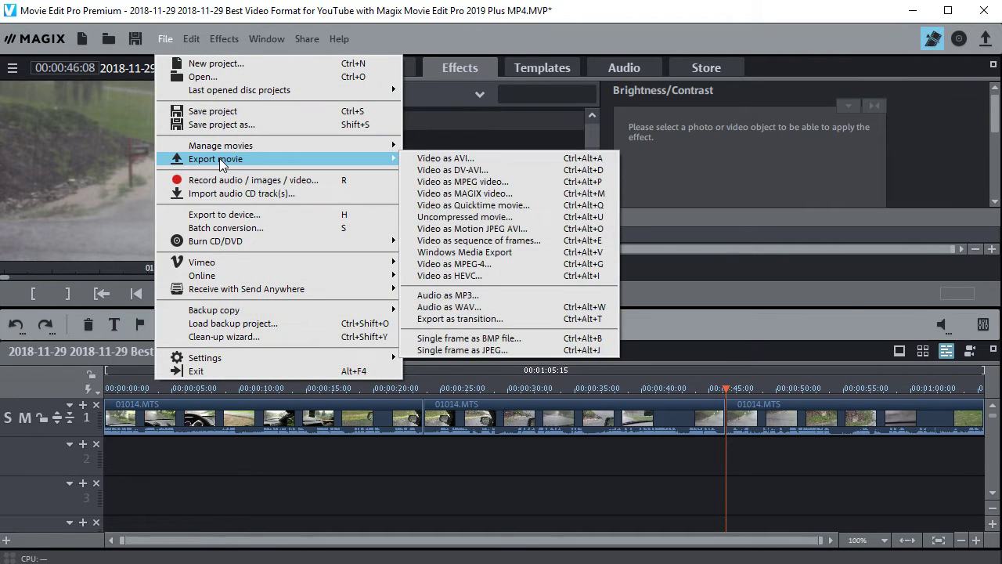
{"action": "left_click", "coordinate": [477, 266]}
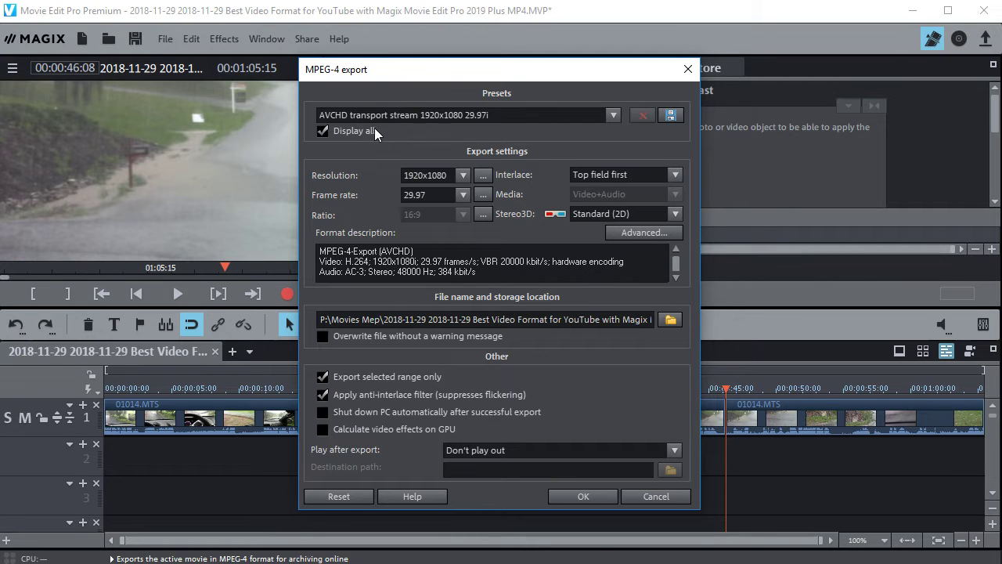
{"action": "left_click", "coordinate": [612, 115]}
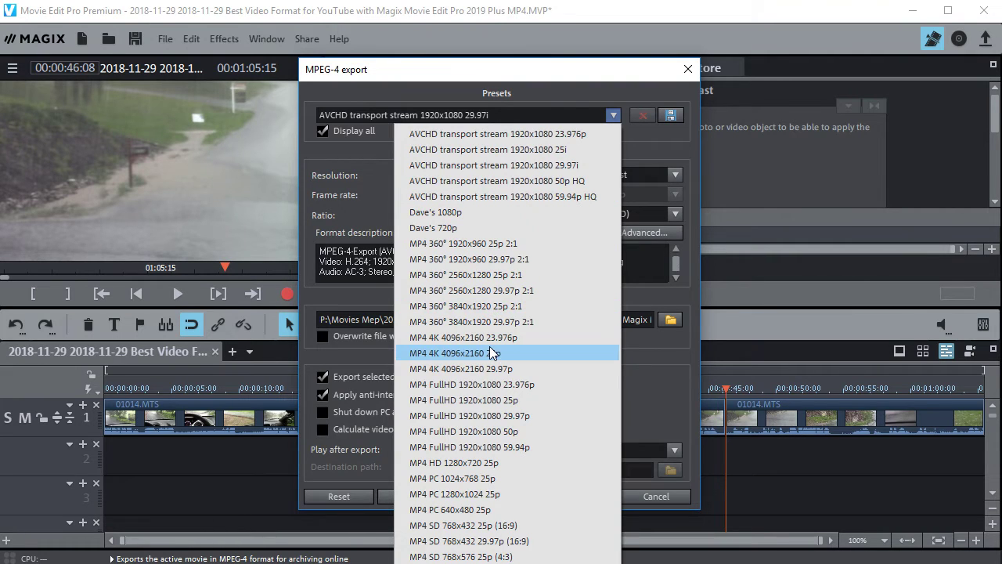
{"action": "left_click", "coordinate": [505, 415]}
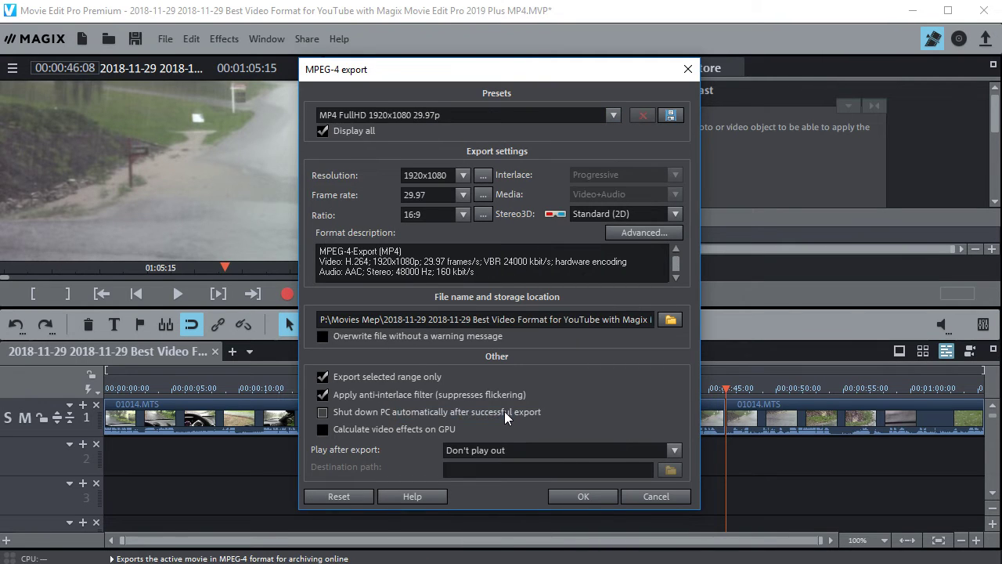
- Review the available frame rates and resolutions, and examine the advanced video and audio encoding settings
{"action": "left_click", "coordinate": [462, 195]}
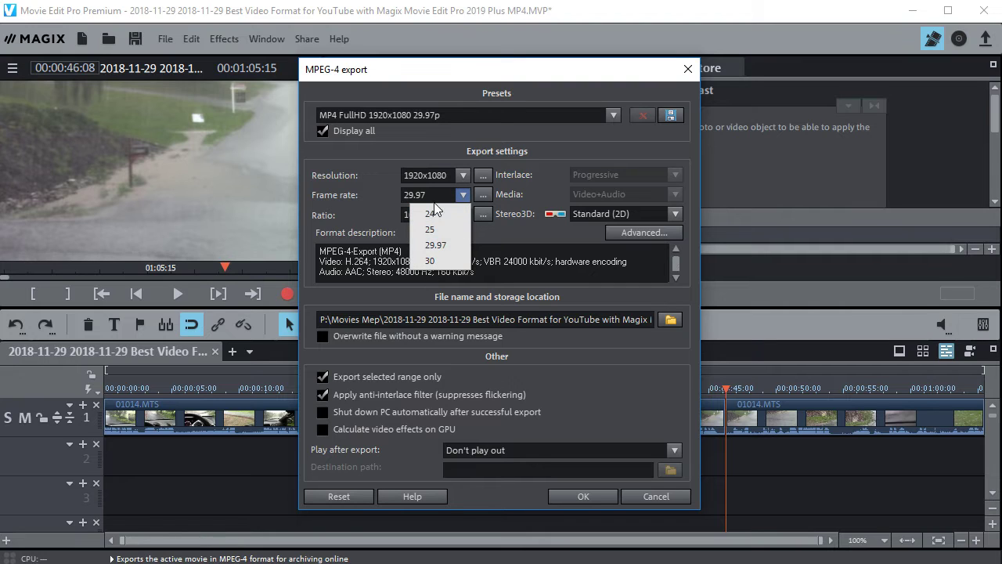
{"action": "left_click", "coordinate": [556, 130]}
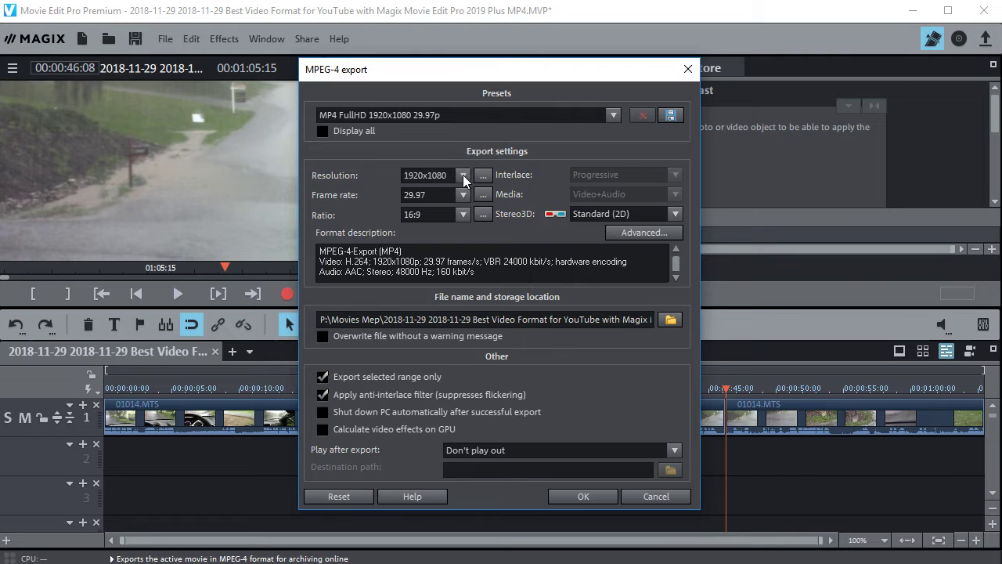
{"action": "left_click", "coordinate": [463, 175]}
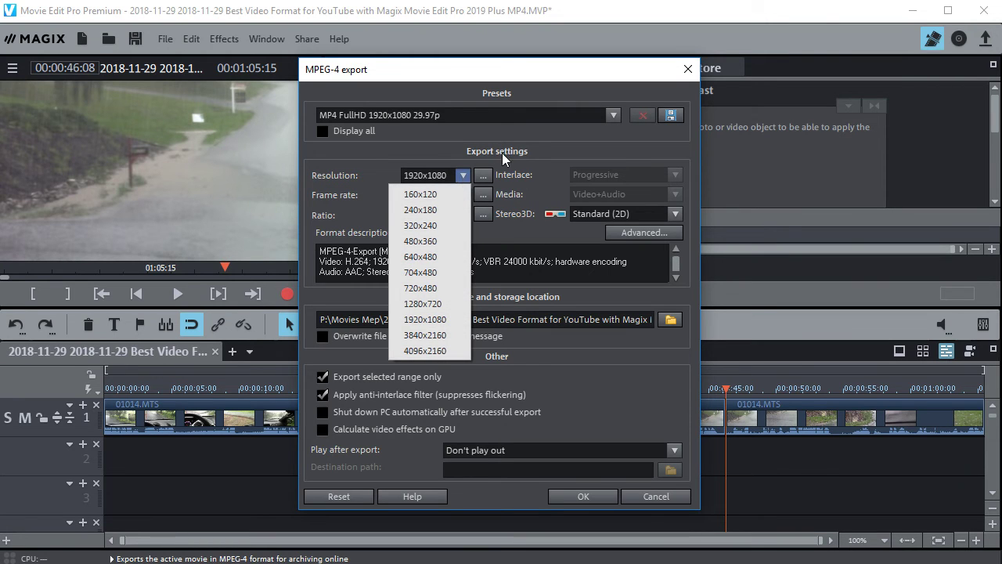
{"action": "left_click", "coordinate": [537, 127]}
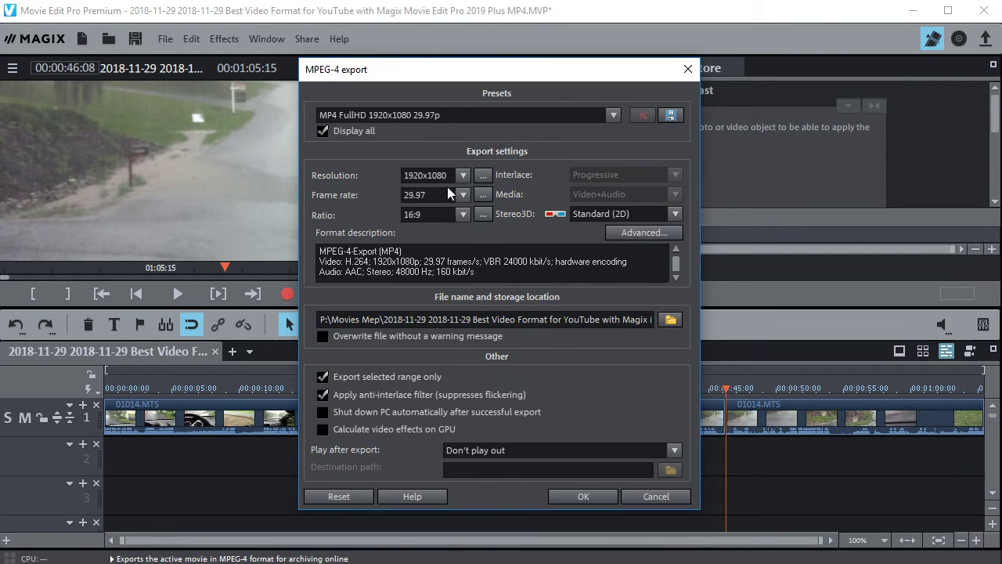
{"action": "left_click", "coordinate": [627, 232]}
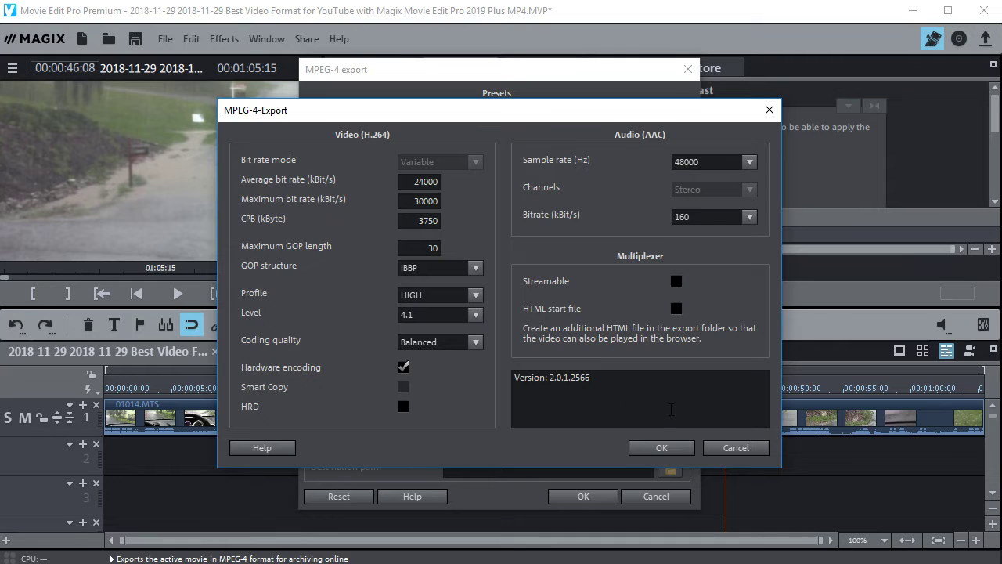
{"action": "left_click", "coordinate": [661, 447]}
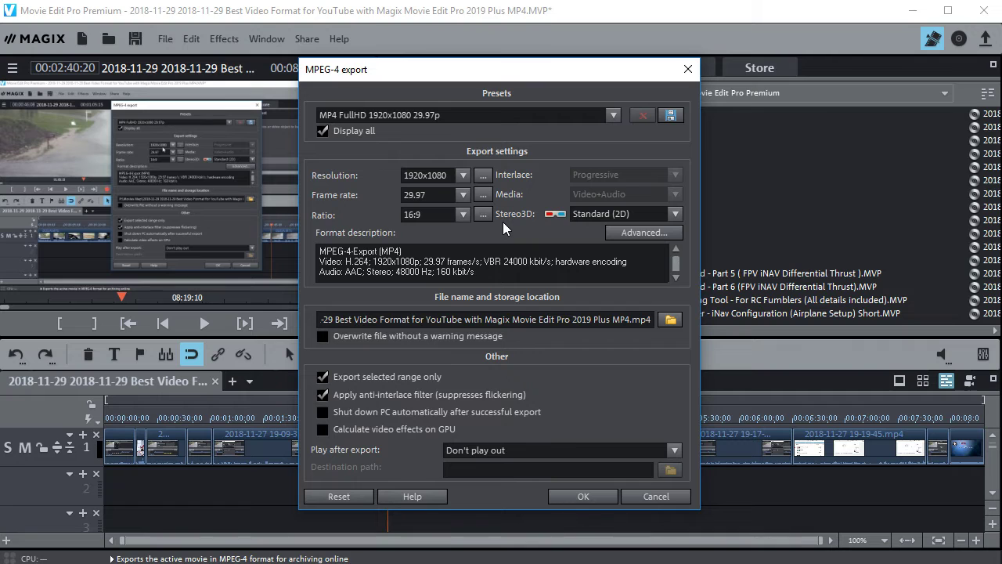
- Set the average bit rate to 19000 kBit/s and the maximum bit rate to 24000 kBit/s in the advanced export settings
{"action": "left_click", "coordinate": [635, 232]}
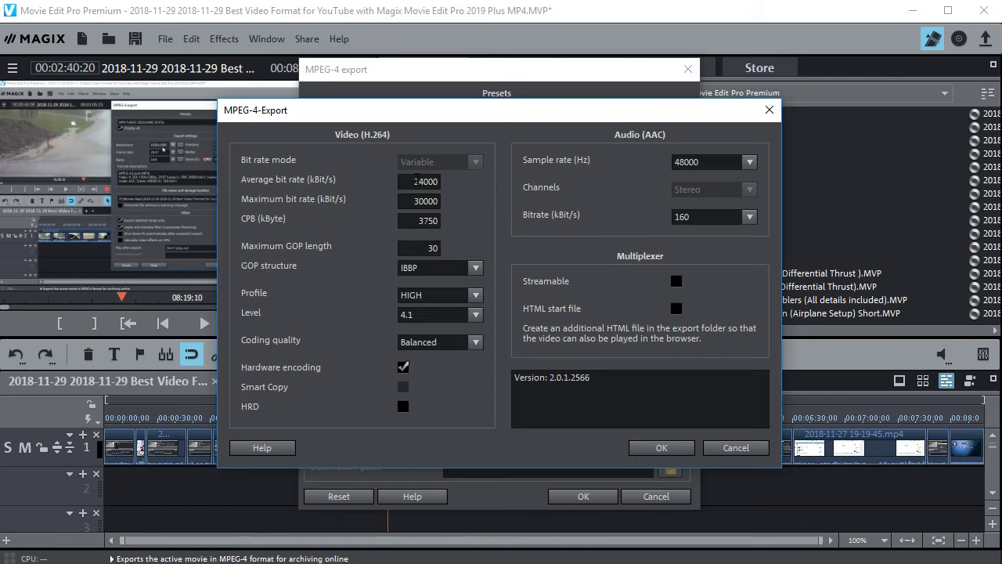
{"action": "left_click_drag", "start_coordinate": [414, 180], "coordinate": [425, 177]}
{"action": "type", "text": "19"}
{"action": "left_click_drag", "start_coordinate": [415, 200], "coordinate": [426, 200]}
{"action": "type", "text": "24"}
{"action": "left_click", "coordinate": [656, 450]}
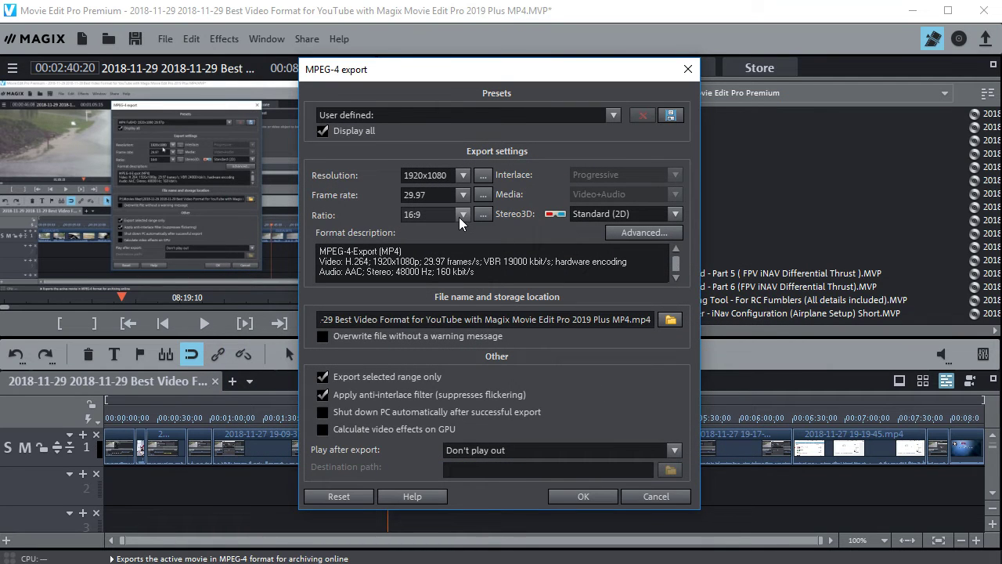
- Choose the MP4 FullHD 1920x1080 29.97p preset again and accept its default advanced encoding settings
{"action": "left_click", "coordinate": [629, 236]}
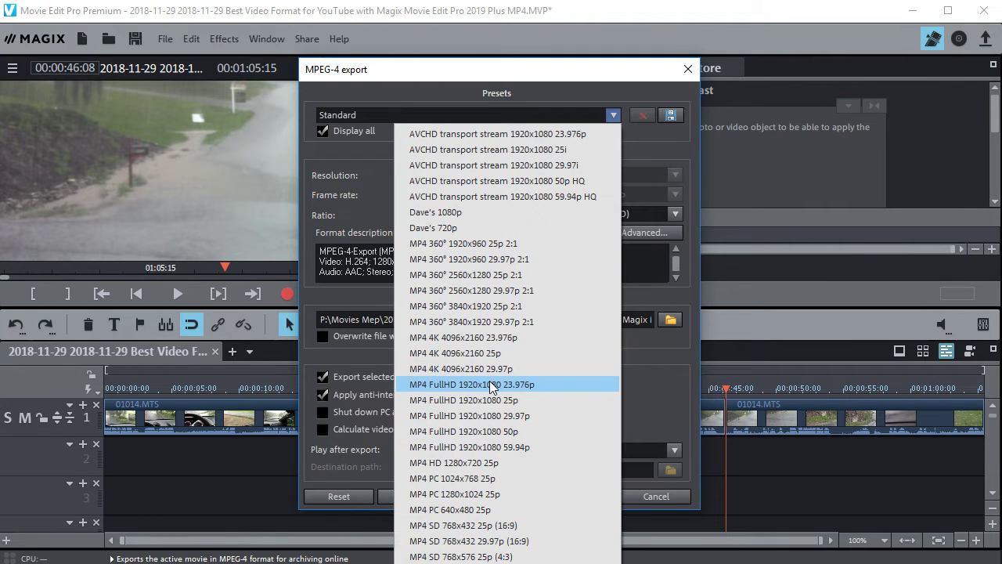
{"action": "left_click", "coordinate": [492, 416]}
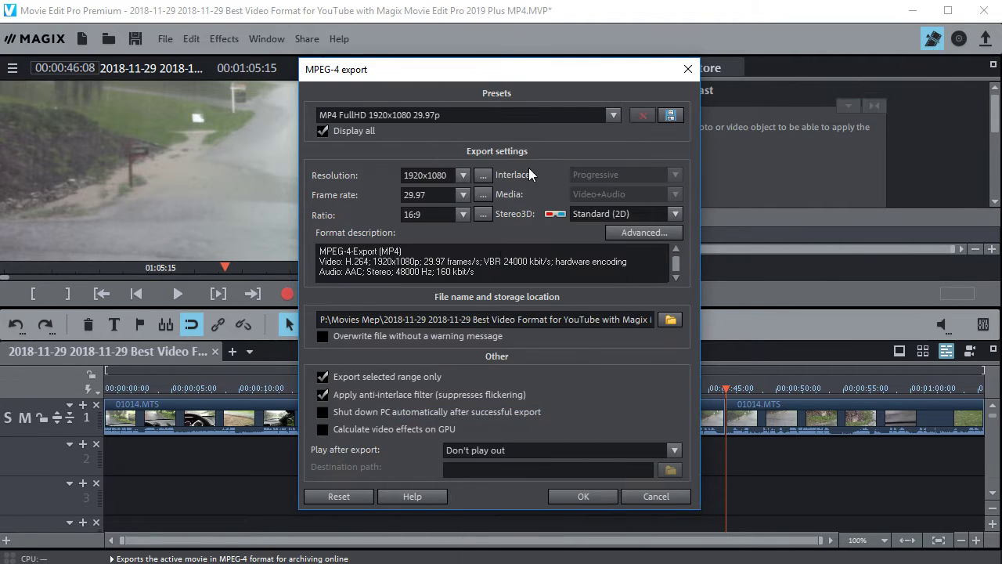
{"action": "left_click", "coordinate": [633, 232]}
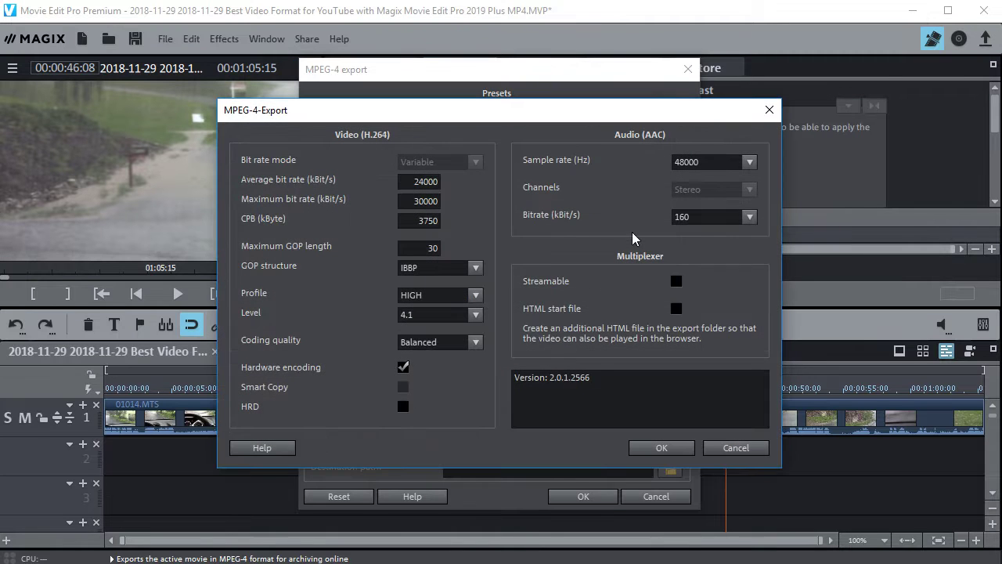
{"action": "left_click", "coordinate": [644, 448]}
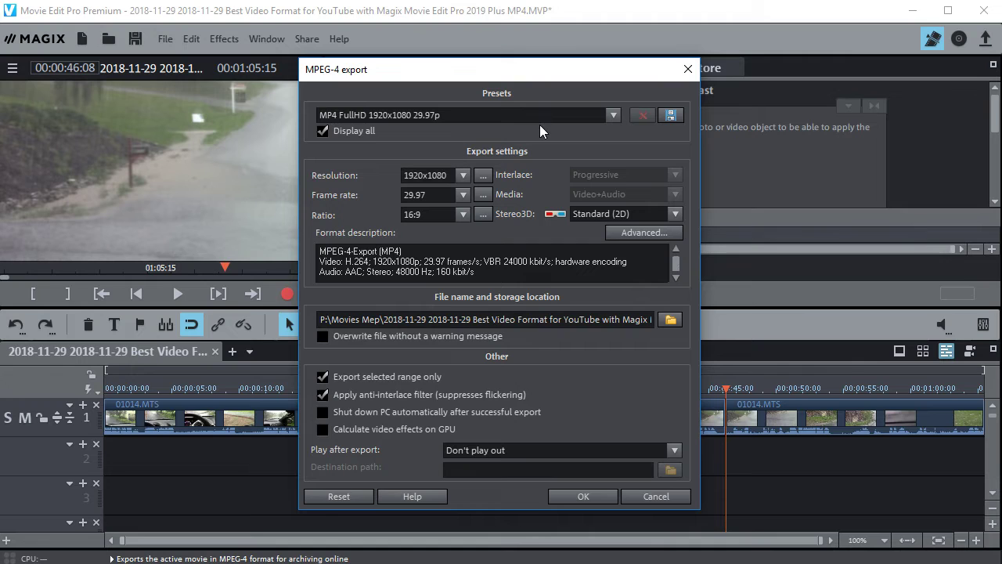
- Save the settings as a new export preset, reusing the existing 1080p preset's name with "29.97 HD" added
{"action": "left_click", "coordinate": [670, 117]}
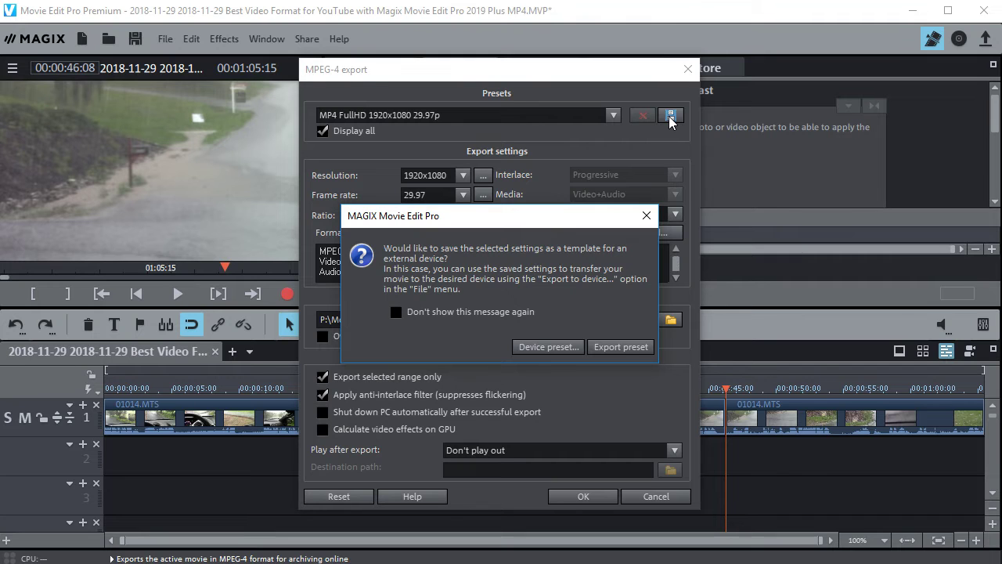
{"action": "left_click", "coordinate": [621, 346]}
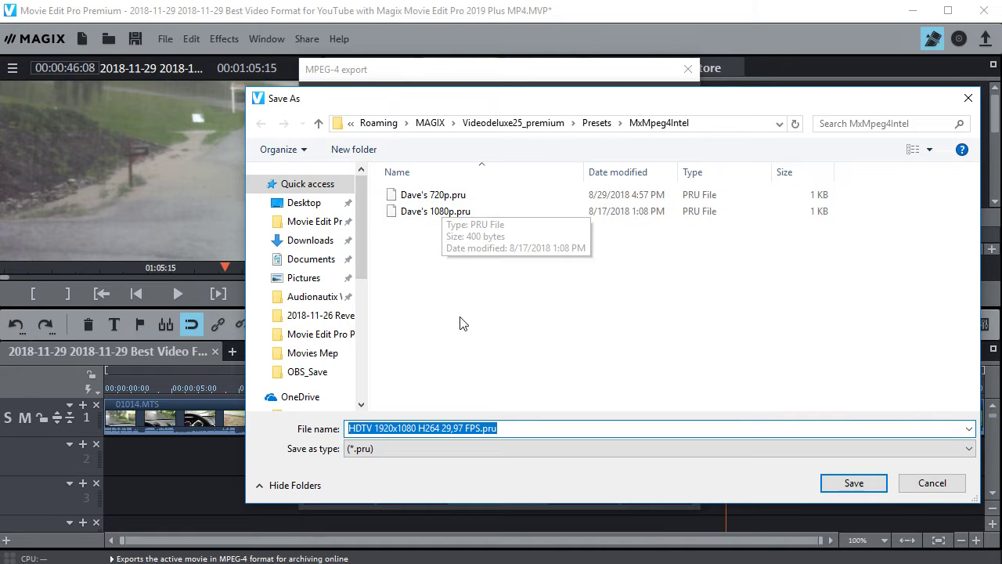
{"action": "left_click", "coordinate": [435, 213]}
{"action": "left_click", "coordinate": [401, 428]}
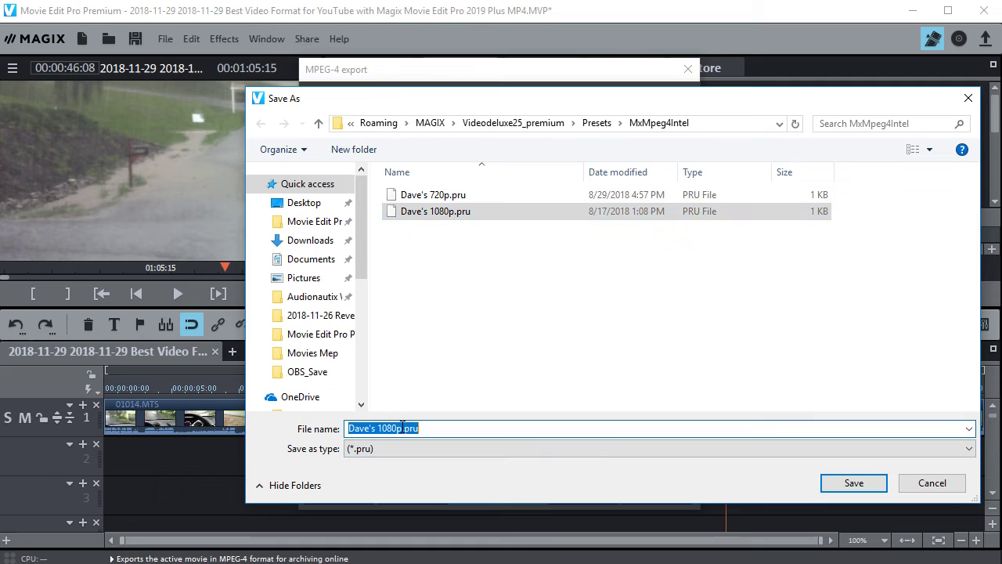
{"action": "left_click", "coordinate": [400, 428]}
{"action": "double_click", "coordinate": [399, 429]}
{"action": "left_click", "coordinate": [399, 428]}
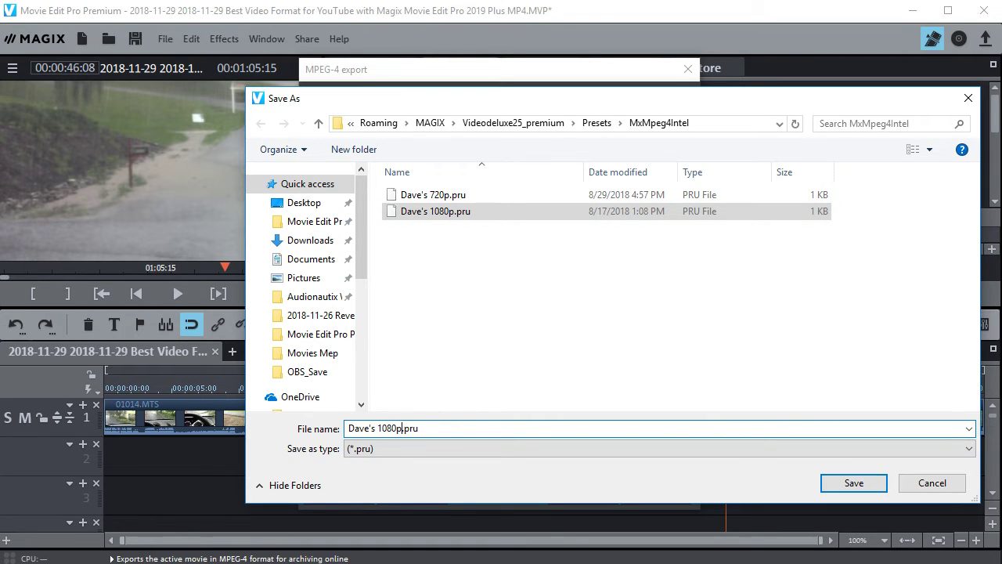
{"action": "type", "text": "29"}
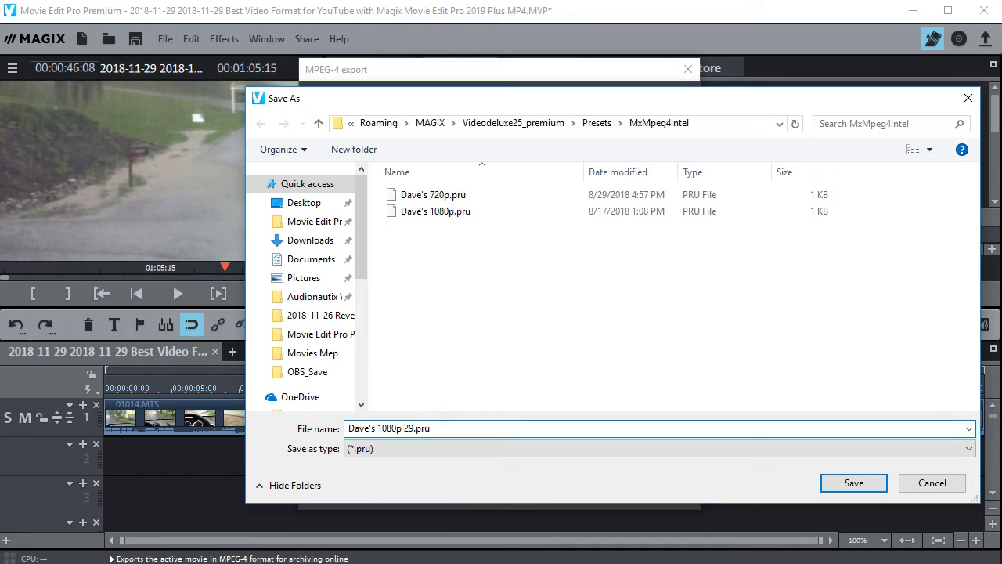
{"action": "type", "text": ".97"}
{"action": "type", "text": "HD."}
{"action": "left_click", "coordinate": [855, 483]}
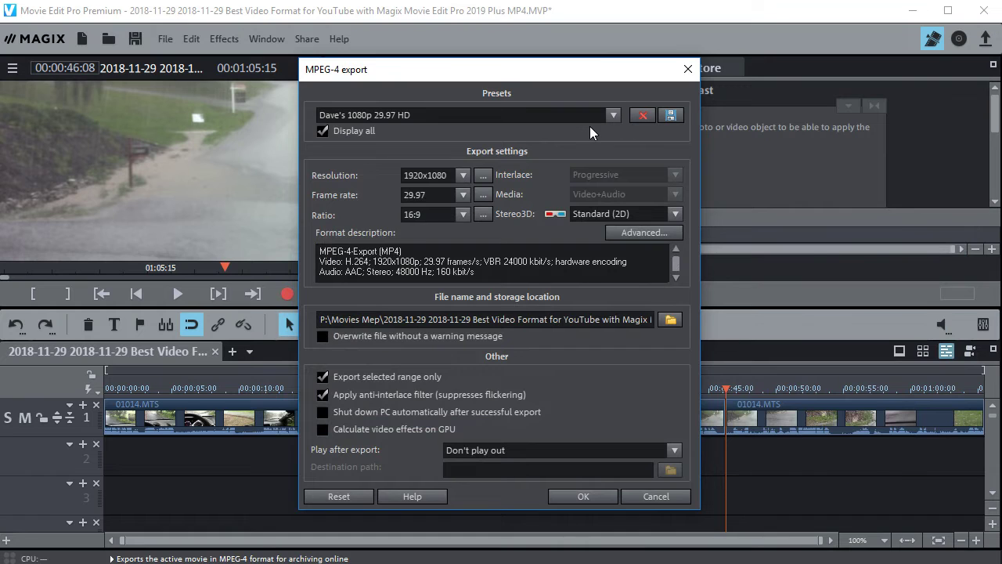
- Turn off the display of all presets and review the shortened preset list
{"action": "left_click", "coordinate": [323, 132]}
{"action": "left_click", "coordinate": [614, 115]}
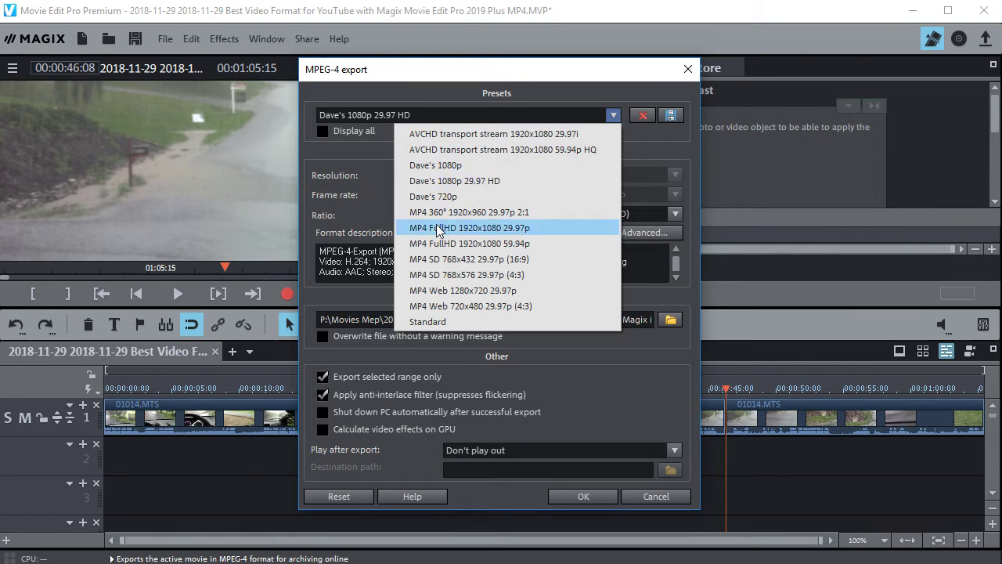
{"action": "left_click", "coordinate": [661, 135]}
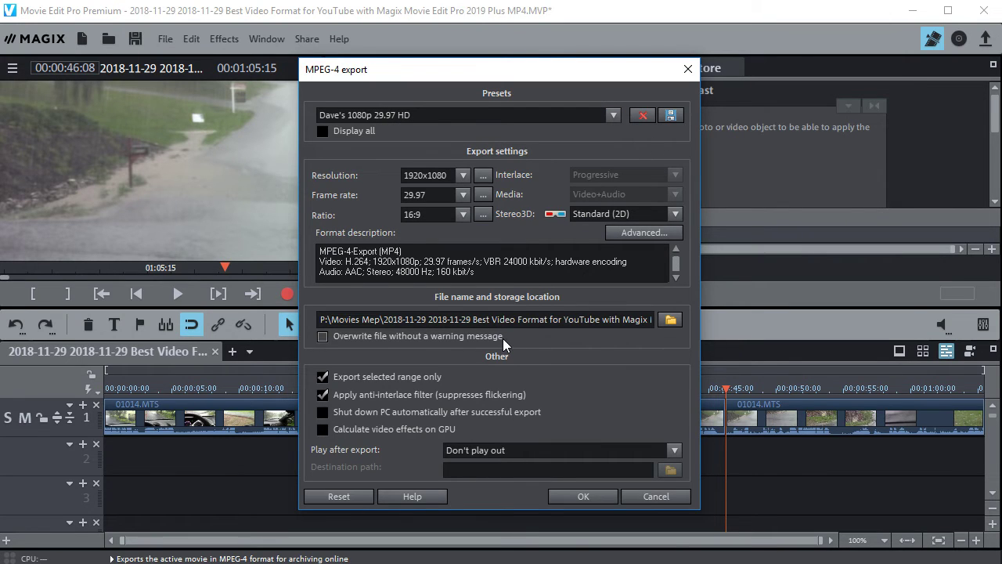
- Examine the full file name and storage path set for the exported movie
{"action": "left_click_drag", "start_coordinate": [509, 320], "coordinate": [664, 320]}
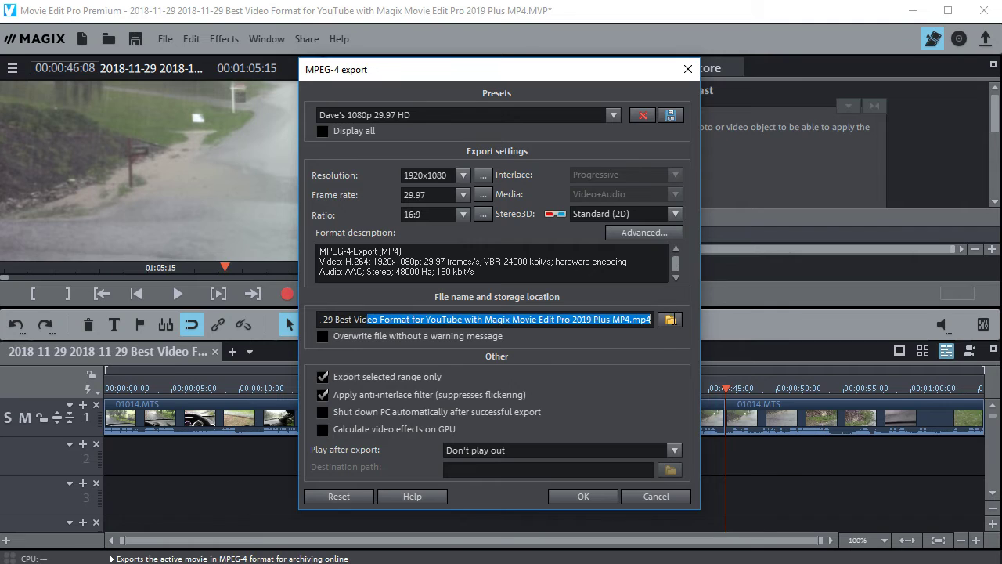
{"action": "left_click", "coordinate": [643, 320]}
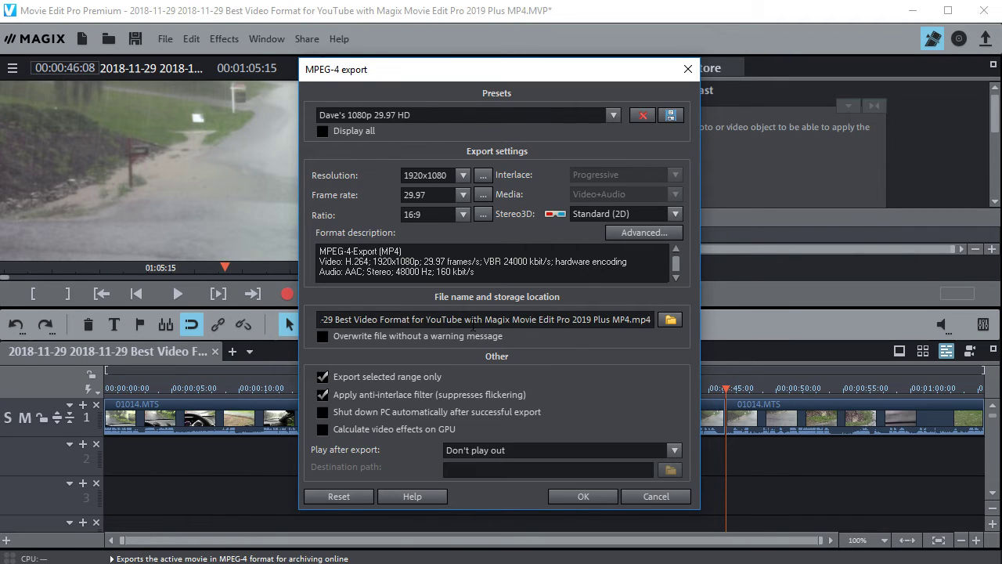
{"action": "left_click_drag", "start_coordinate": [333, 319], "coordinate": [267, 322]}
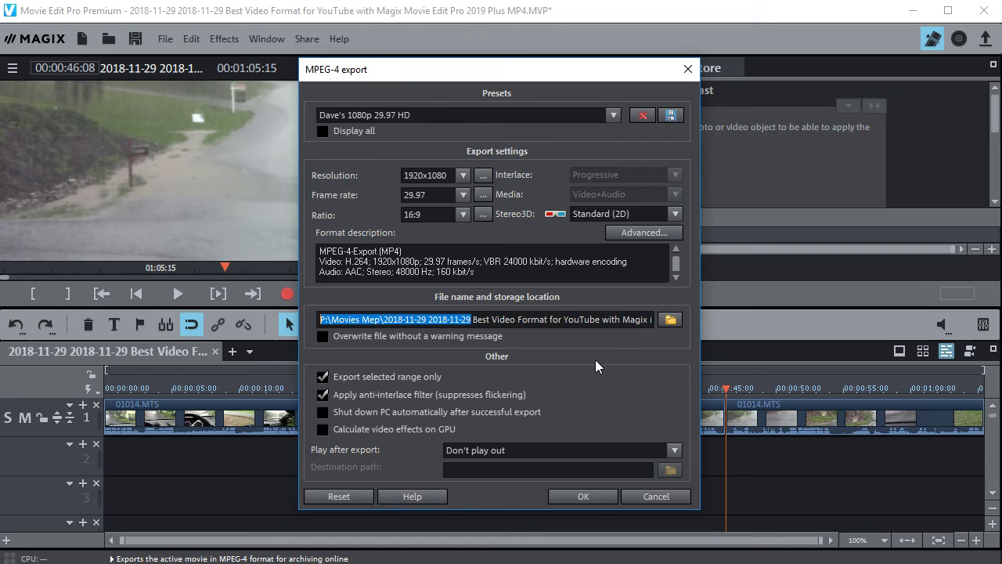
{"action": "left_click", "coordinate": [448, 317]}
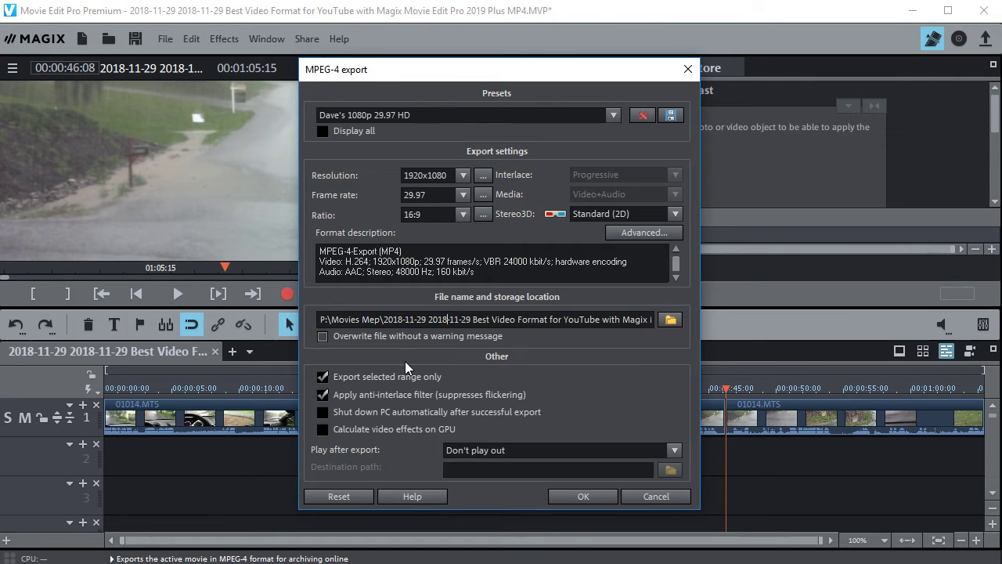
- Start the MP4 export with only the selected range enabled
{"action": "left_click", "coordinate": [323, 378]}
{"action": "left_click", "coordinate": [322, 377]}
{"action": "left_click", "coordinate": [584, 495]}
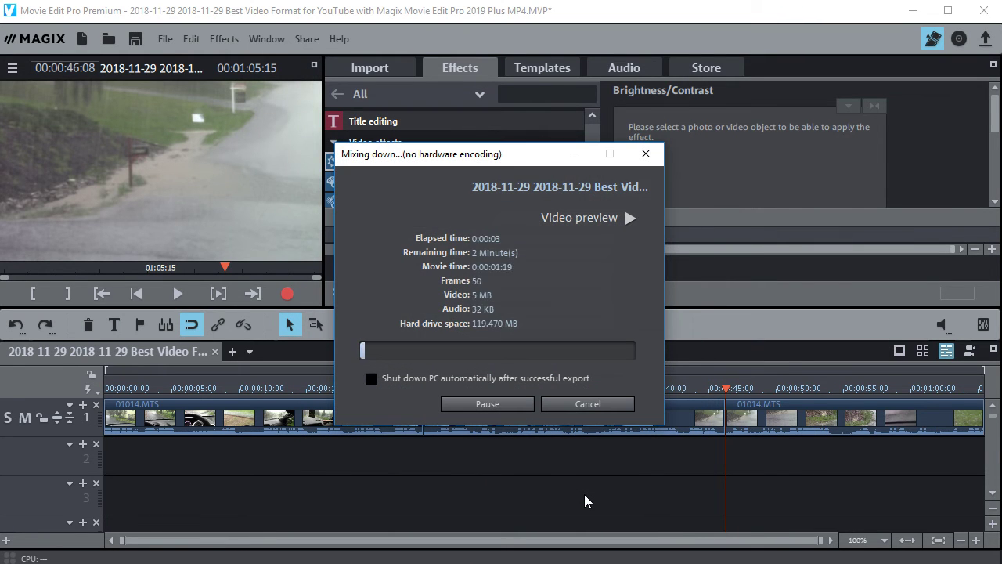
- Cancel the running mixdown and check the output file in the Movies Mep folder
{"action": "left_click", "coordinate": [571, 403]}
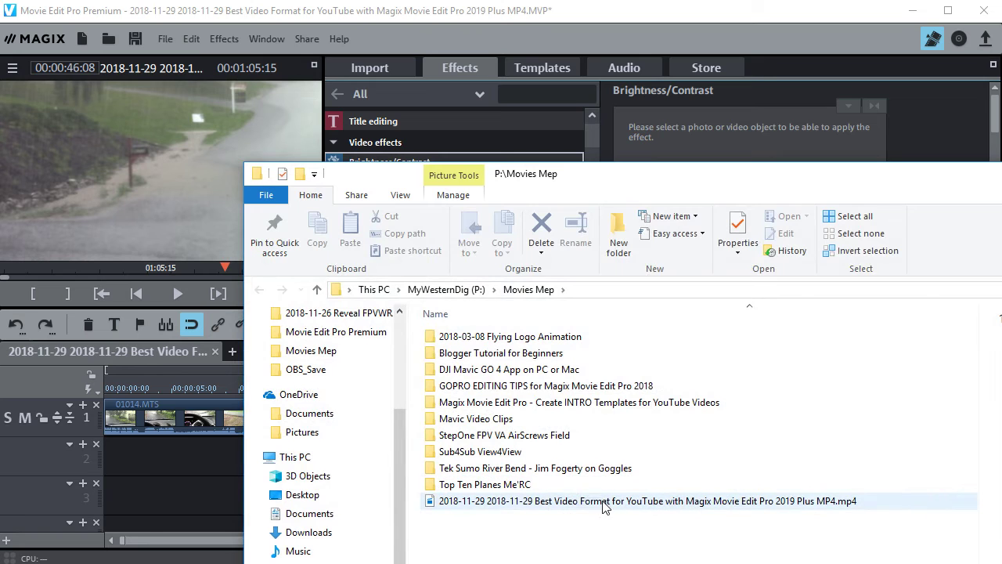
{"action": "key", "text": "alt+F4"}
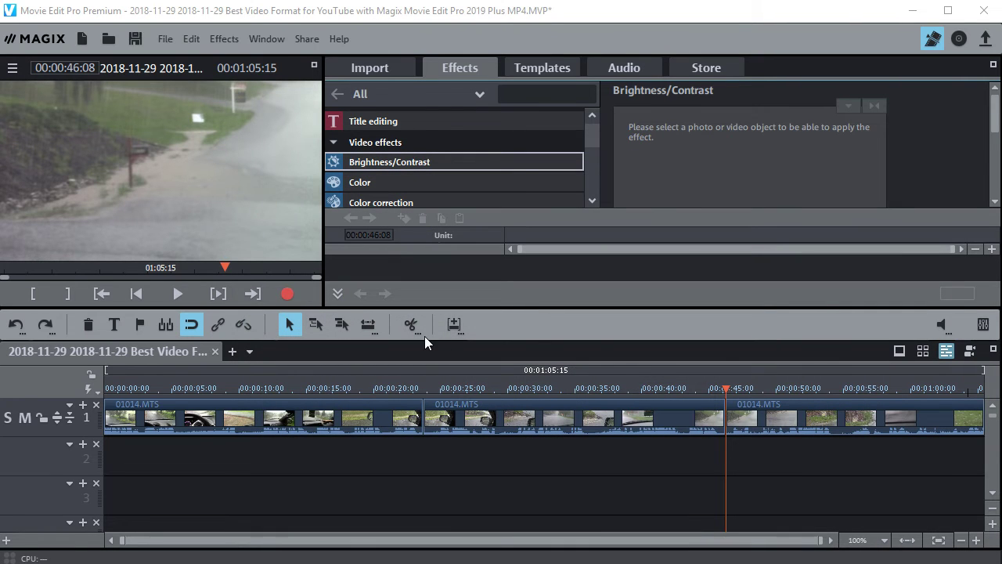
- Reopen the MPEG-4 export settings and examine the beginning of the output file path
{"action": "left_click", "coordinate": [163, 39]}
{"action": "mouse_move", "coordinate": [203, 161]}
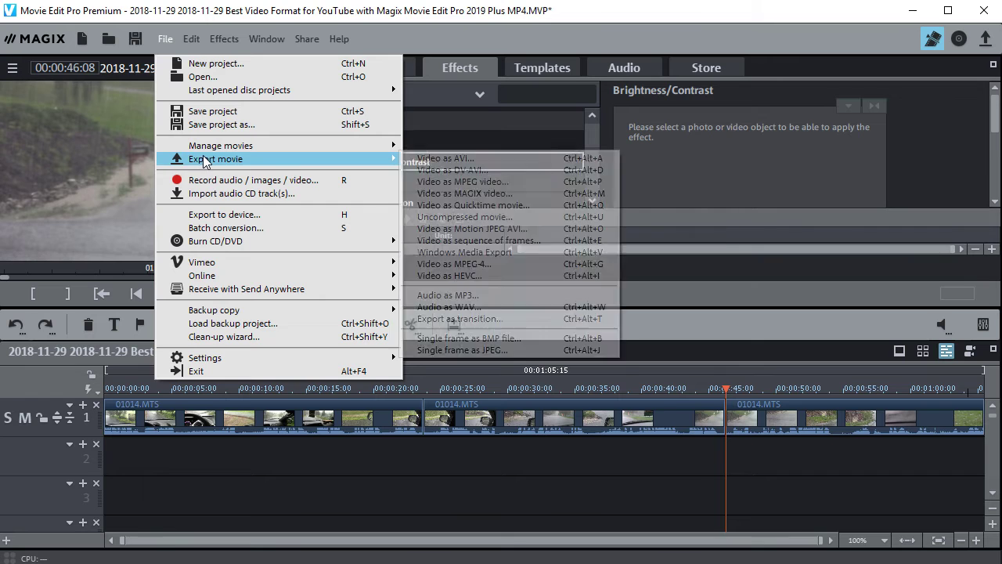
{"action": "left_click", "coordinate": [475, 264]}
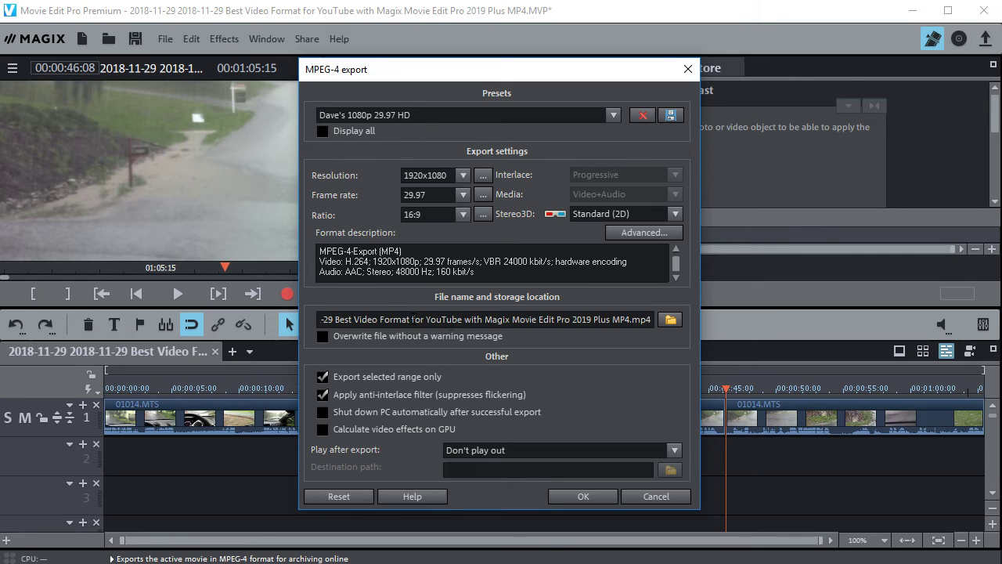
{"action": "left_click_drag", "start_coordinate": [385, 319], "coordinate": [282, 318]}
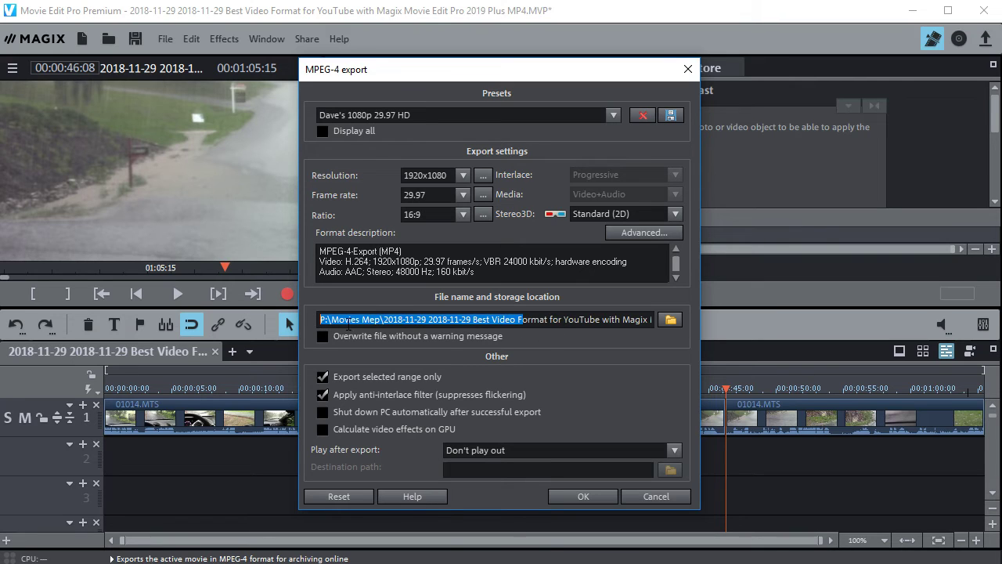
- Try to edit the export's storage path by hand
{"action": "left_click", "coordinate": [430, 319]}
{"action": "key", "text": "Home"}
{"action": "key", "text": "Right"}
{"action": "key", "text": "Right"}
{"action": "key", "text": "Right"}
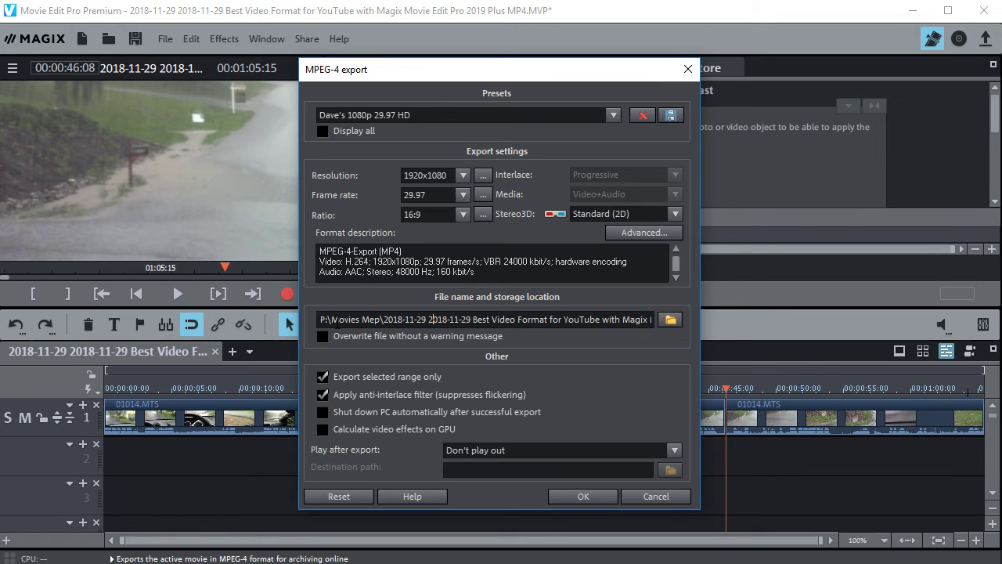
{"action": "key", "text": "BackSpace"}
{"action": "type", "text": "F"}
- Browse to the Movies Mep folder on MyWesternDig (P:) and save it as the export's storage location
{"action": "left_click", "coordinate": [670, 319]}
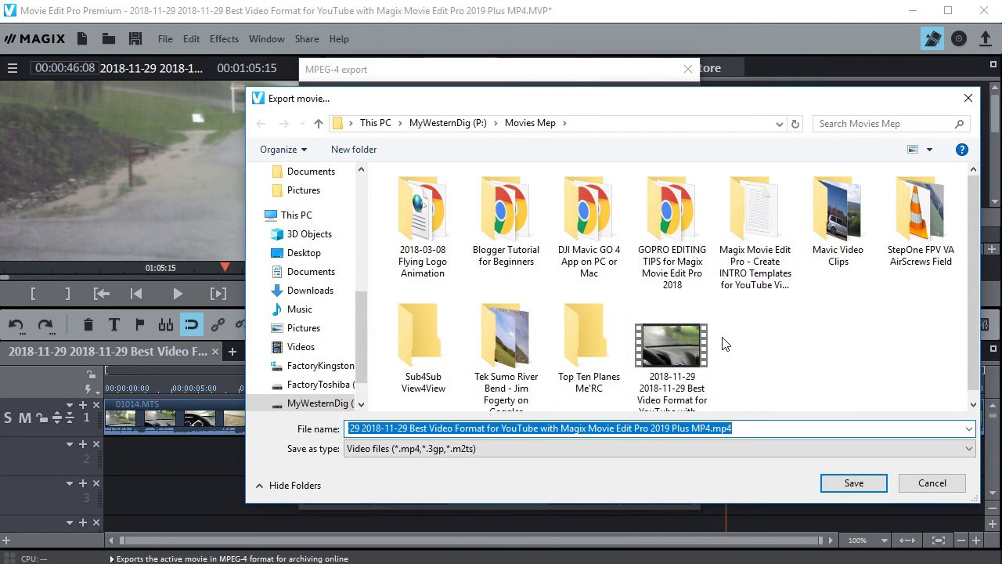
{"action": "left_click", "coordinate": [441, 125]}
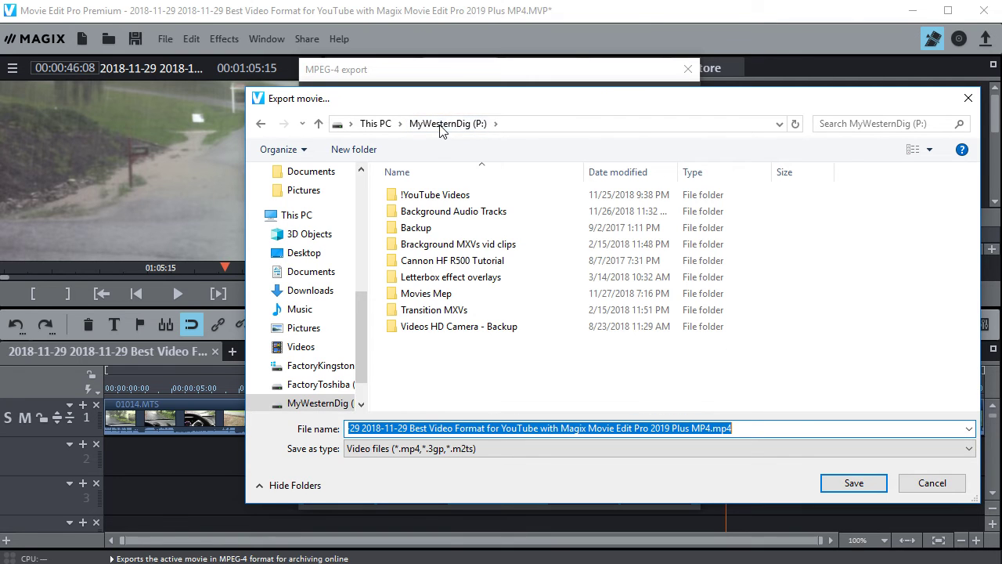
{"action": "double_click", "coordinate": [432, 294]}
{"action": "left_click", "coordinate": [861, 484]}
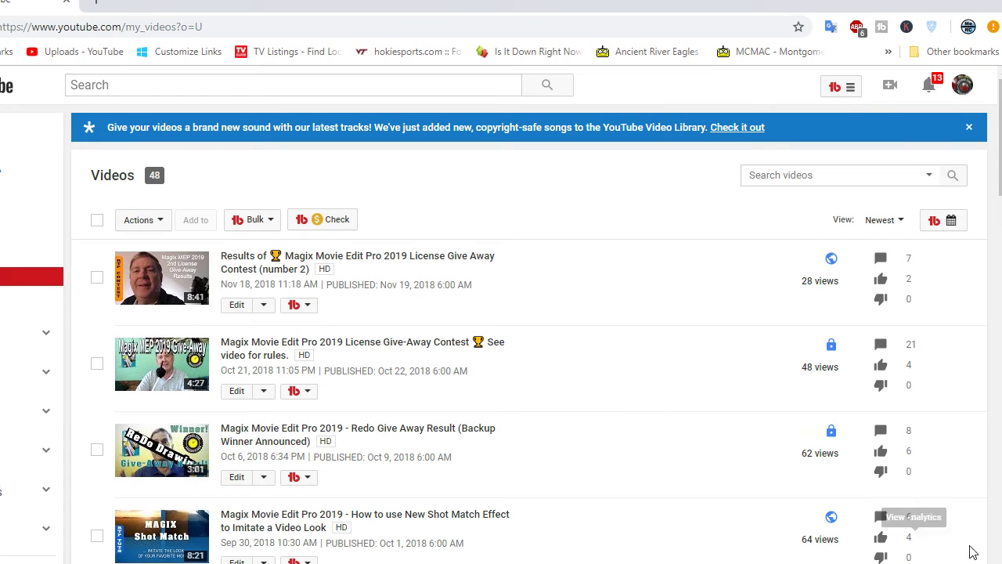
- Look at the exported MP4 in the Movies Mep folder, and move that window off the YouTube page
{"action": "key", "text": "alt+Tab"}
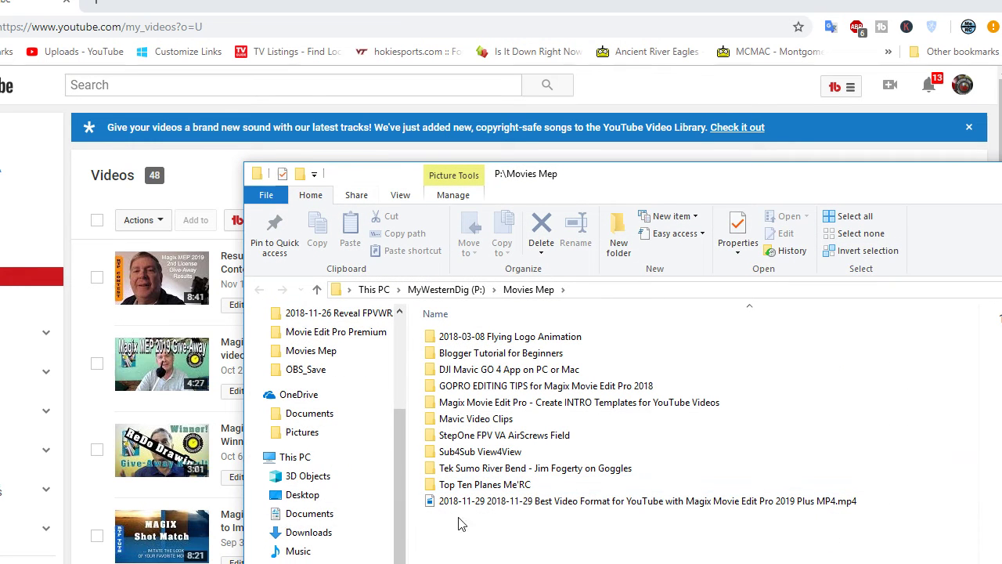
{"action": "left_click_drag", "start_coordinate": [348, 181], "coordinate": [1001, 227]}
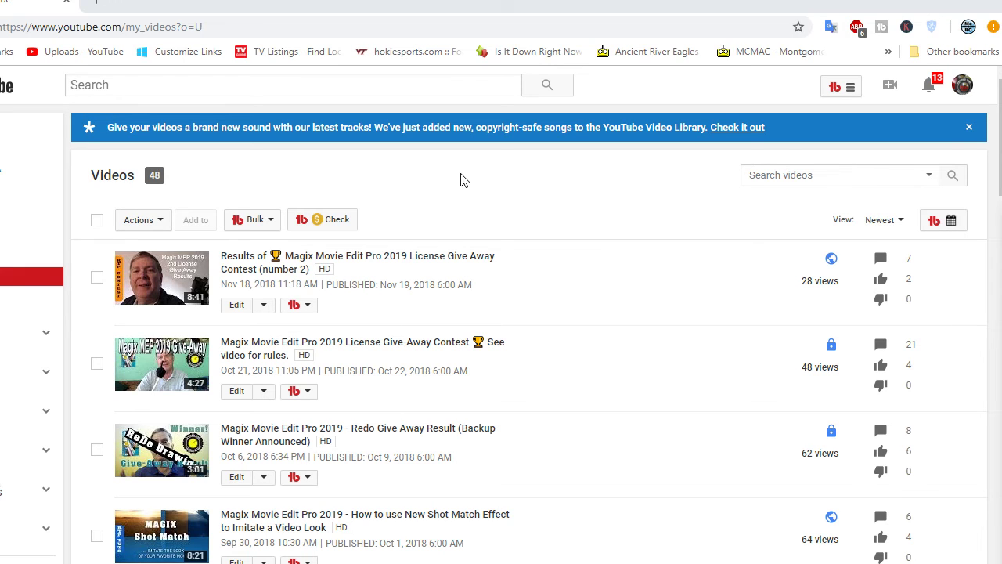
- Open YouTube's video upload page and set the upload visibility to Scheduled
{"action": "left_click", "coordinate": [891, 89]}
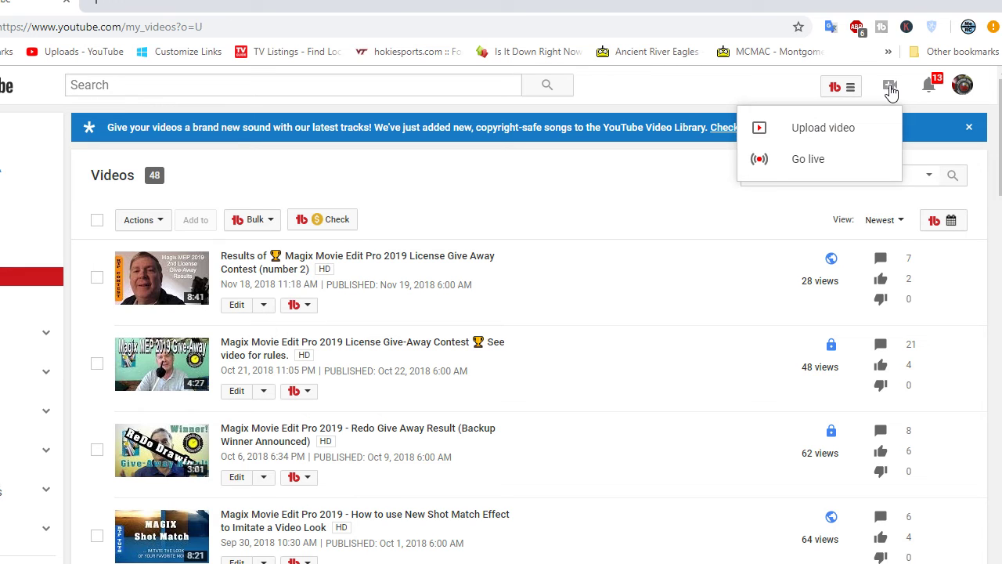
{"action": "left_click", "coordinate": [815, 134]}
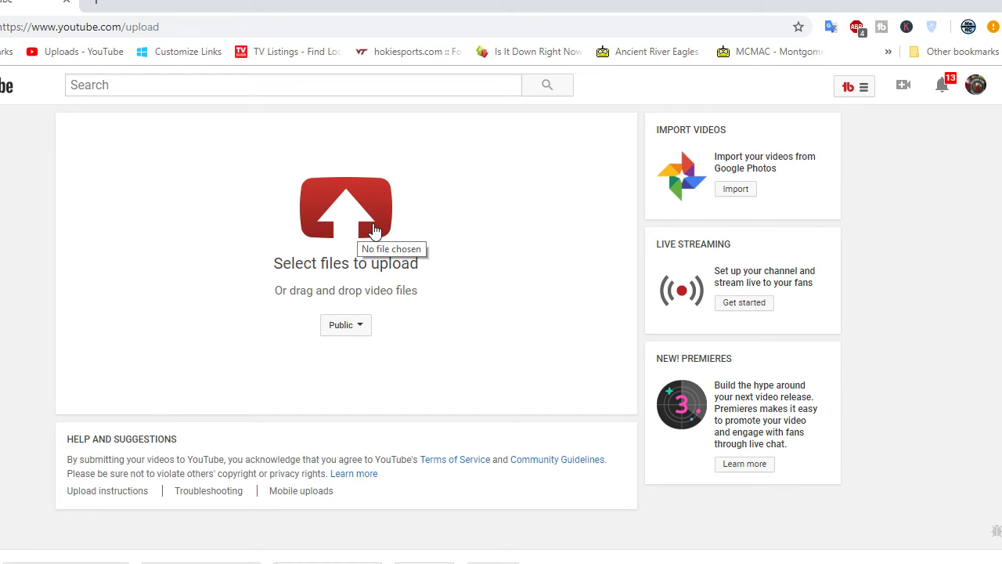
{"action": "left_click", "coordinate": [359, 329]}
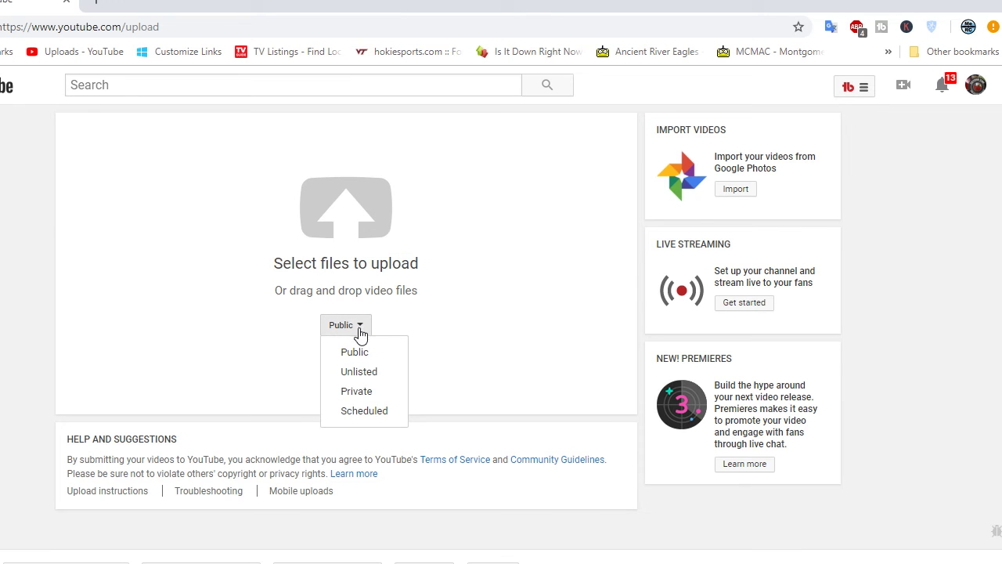
{"action": "left_click", "coordinate": [373, 414]}
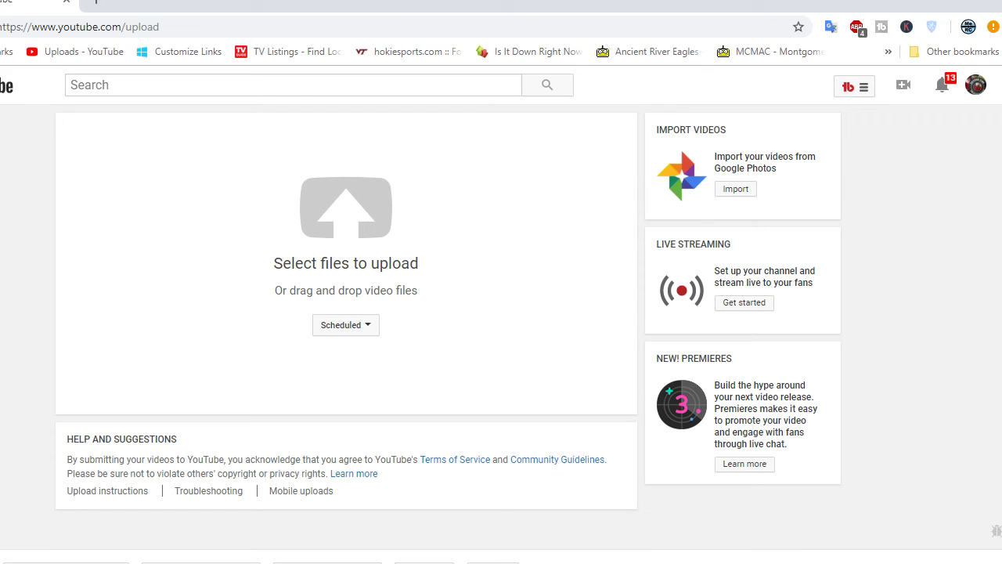
- Try to pick the exported MP4 from the Movies Mep folder for upload, and dismiss the file chooser without choosing a file
{"action": "left_click_drag", "start_coordinate": [1001, 540], "coordinate": [805, 64]}
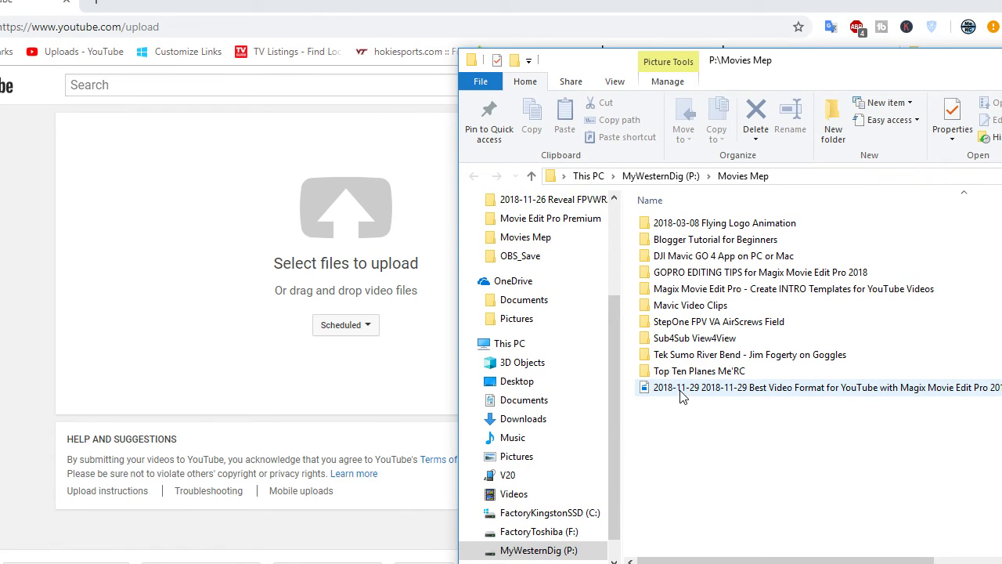
{"action": "left_click_drag", "start_coordinate": [681, 396], "coordinate": [738, 384]}
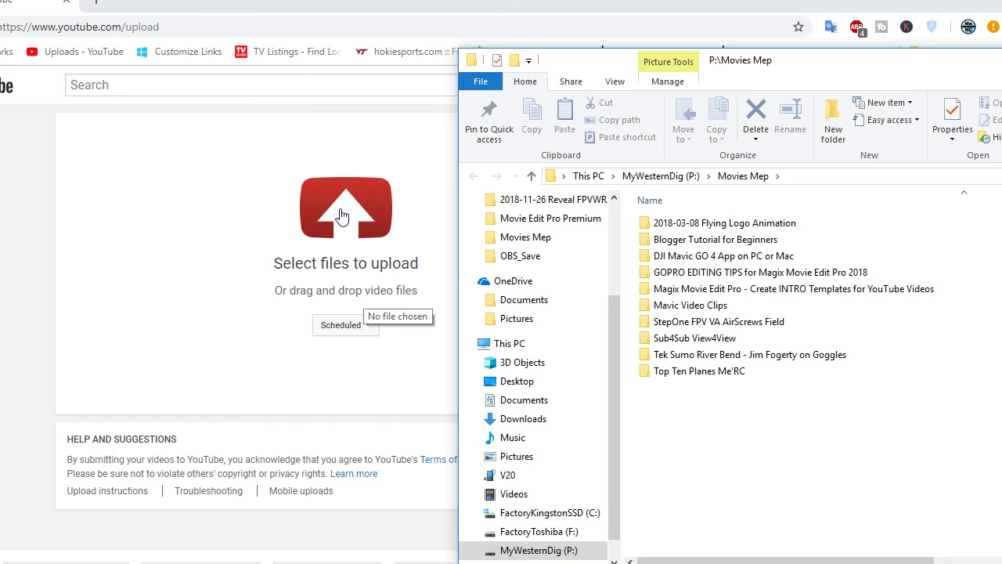
{"action": "left_click", "coordinate": [340, 207]}
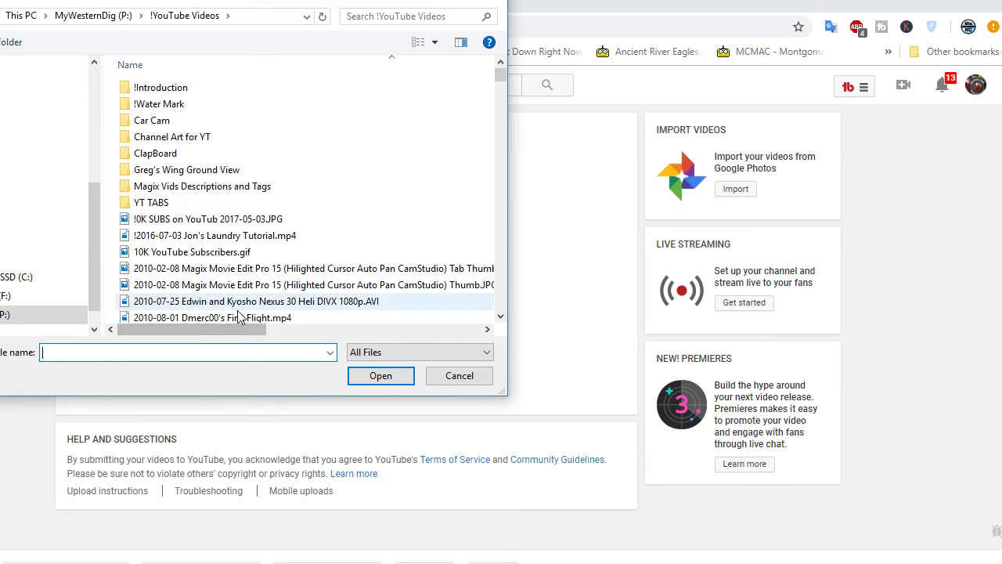
{"action": "left_click", "coordinate": [495, 1]}
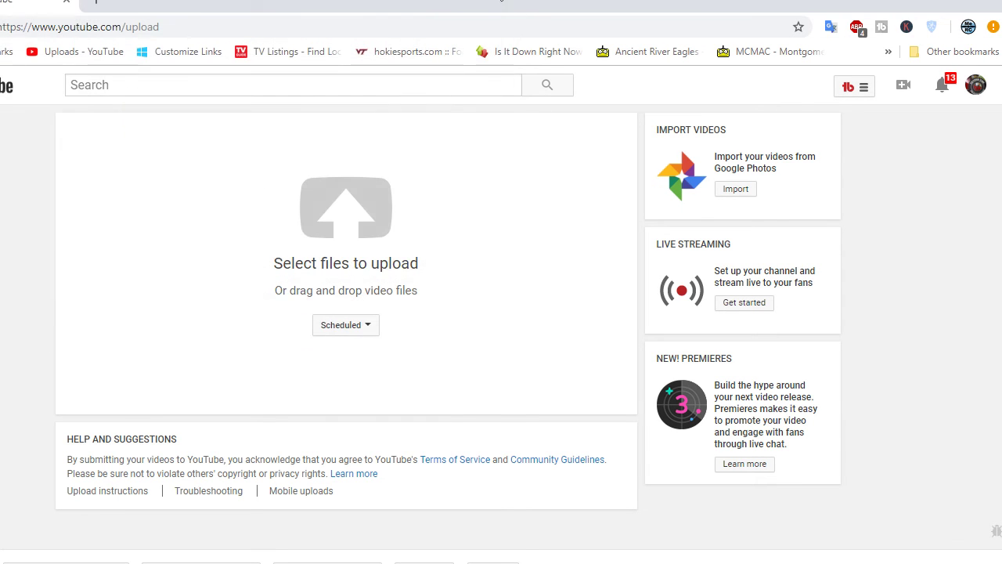